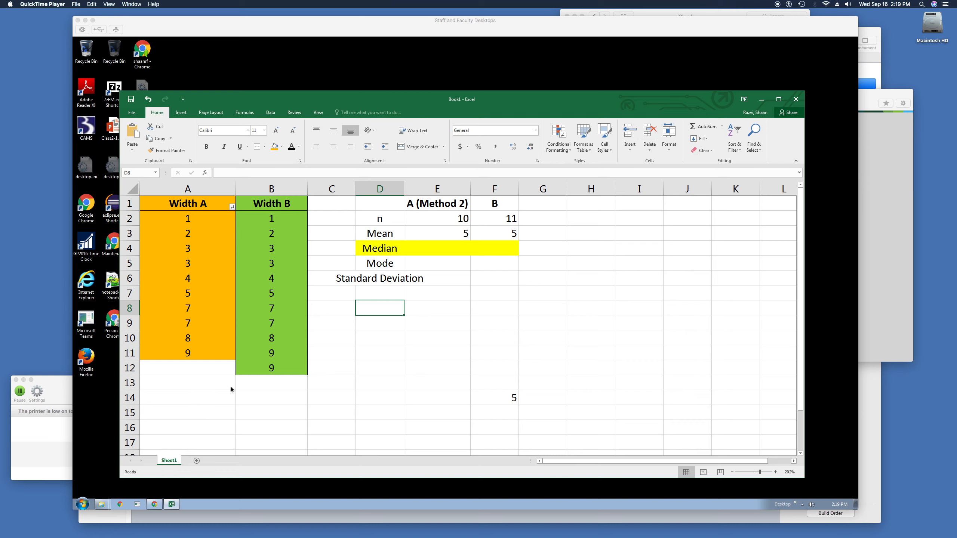
- Examine the average formulas in E3 and F3, the Width B values in B2:B12, and the count formula in F2
left_click(450, 233)
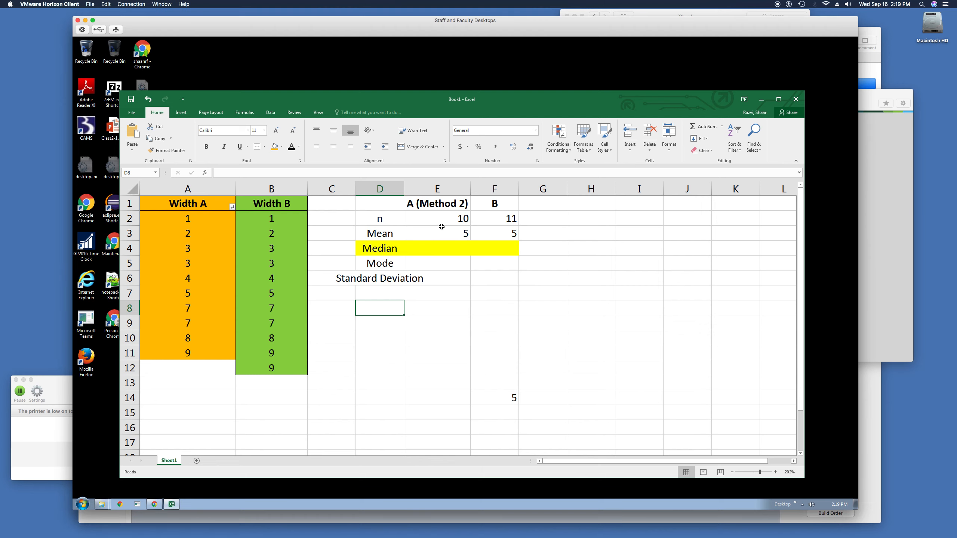
left_click(444, 230)
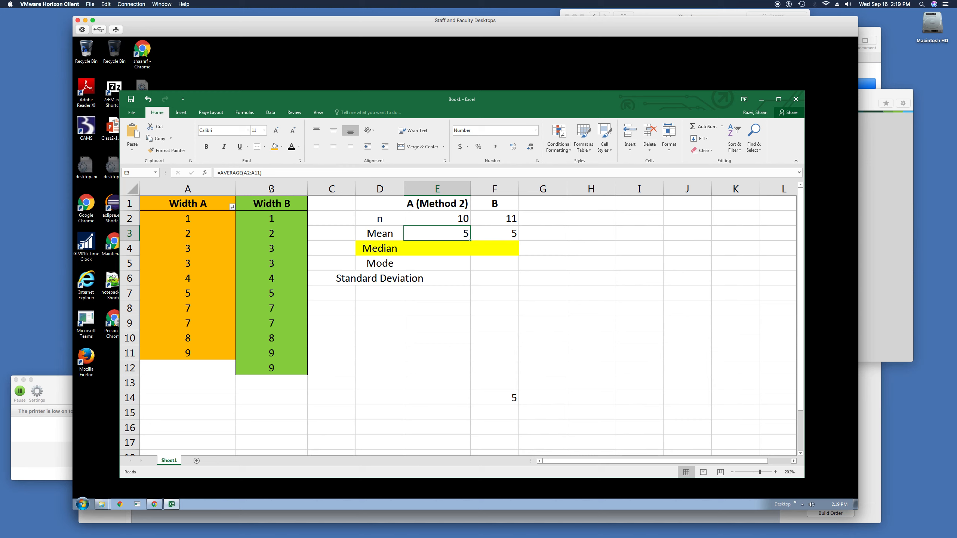
double_click(229, 173)
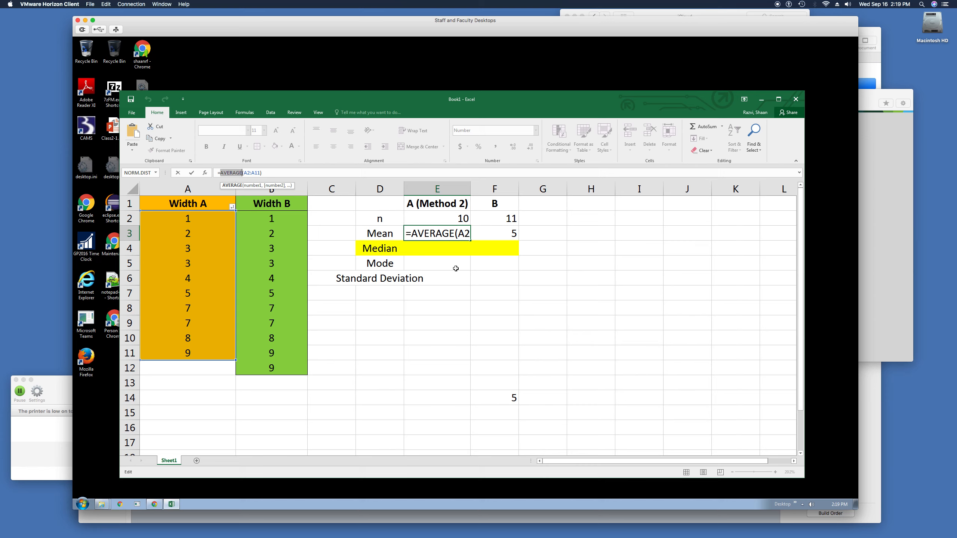
key("Return")
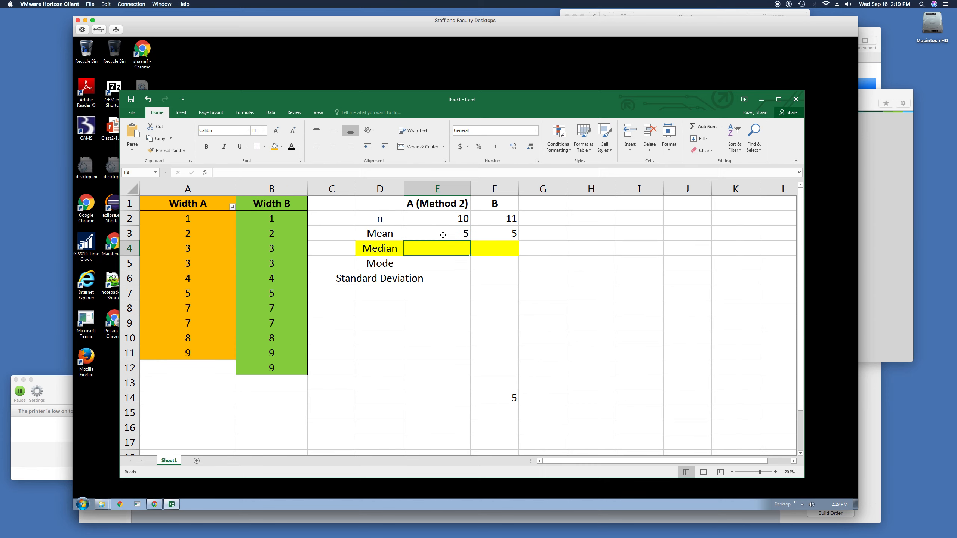
left_click(443, 234)
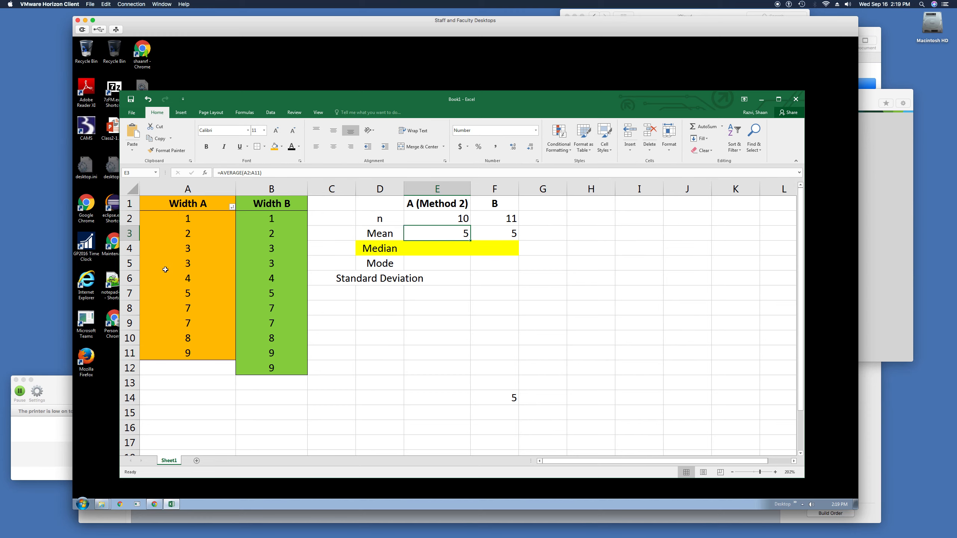
left_click(507, 232)
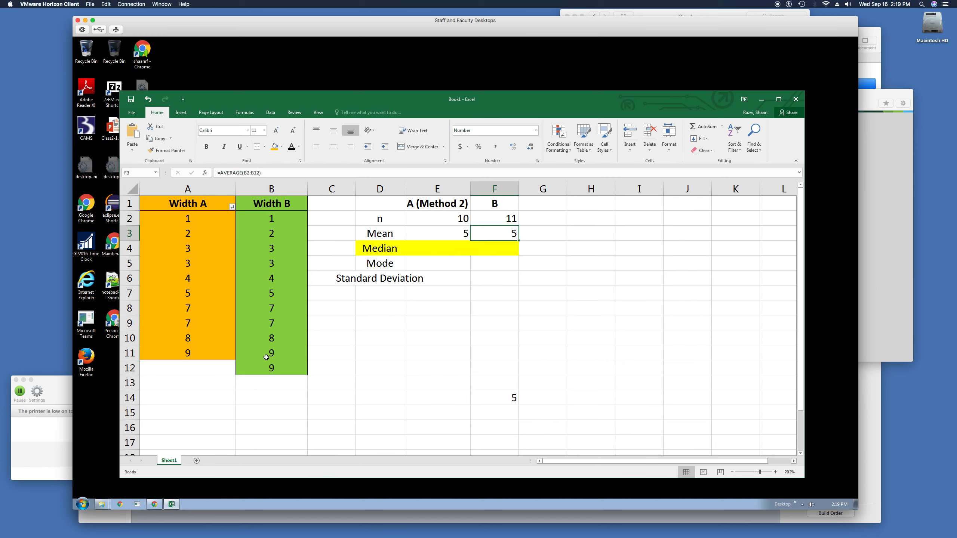
left_click(273, 368)
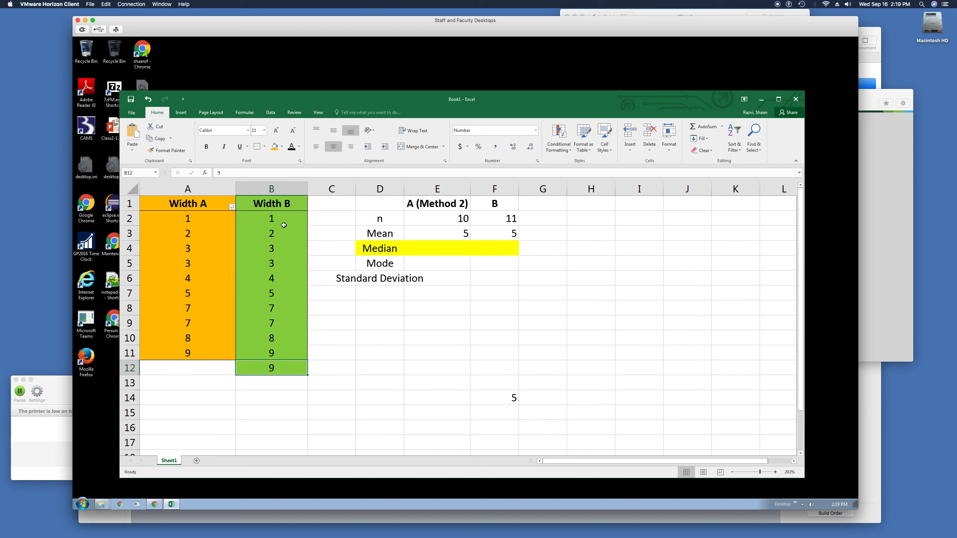
left_click_drag(284, 220, 278, 367)
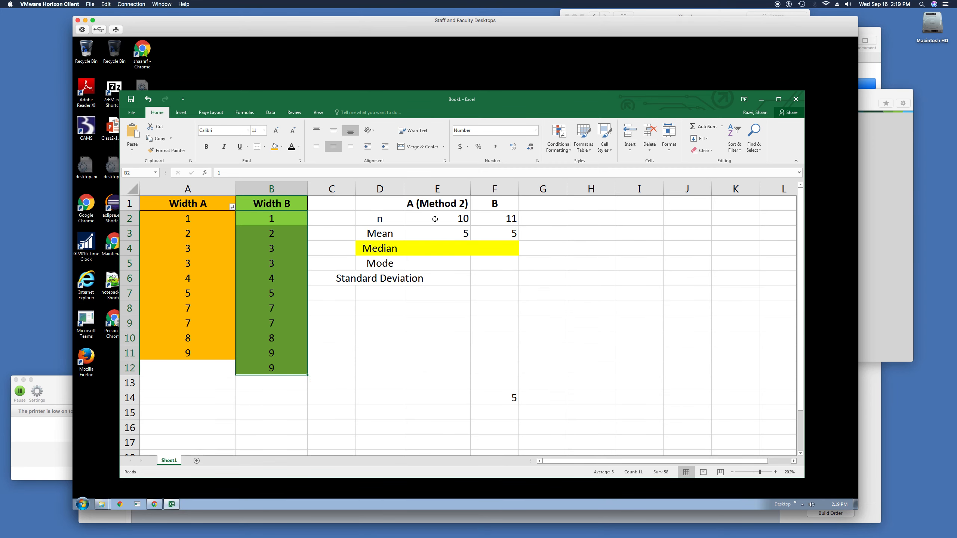
left_click(495, 219)
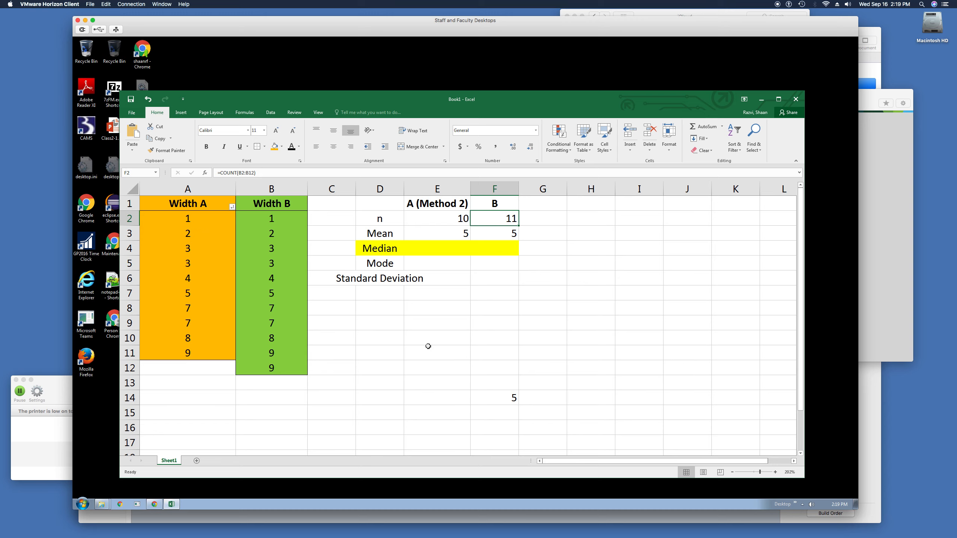
- Fill the lower half of the Width A values, cells A2:A6, with yellow
left_click(444, 246)
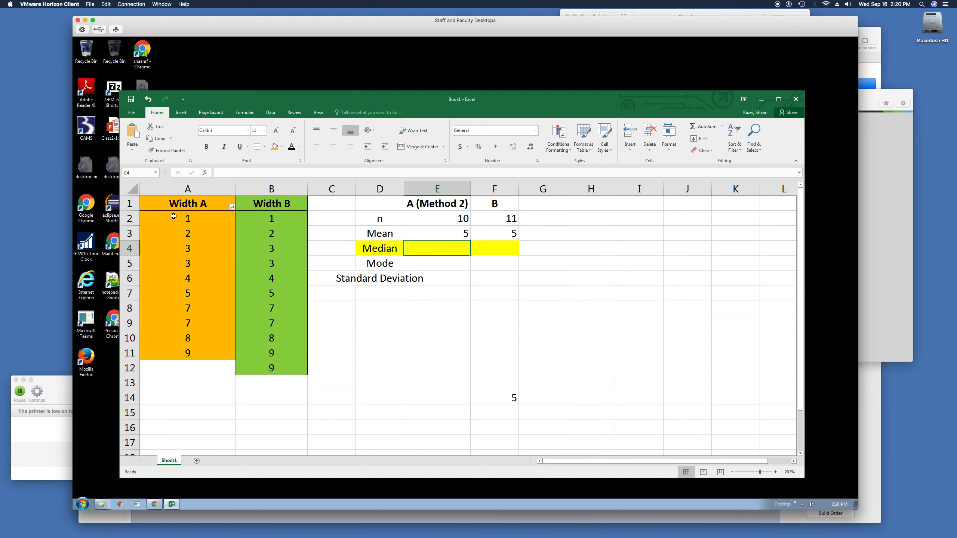
left_click_drag(173, 216, 179, 278)
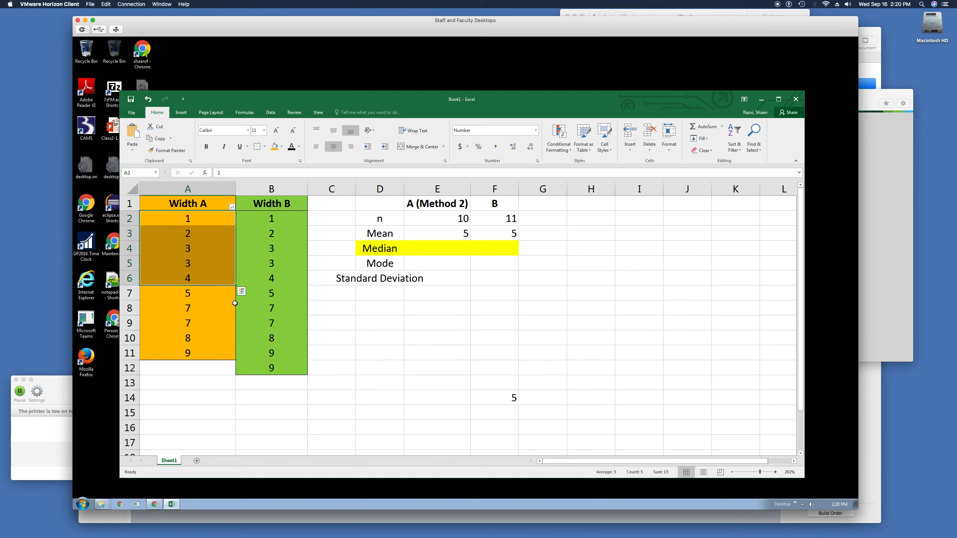
left_click(281, 146)
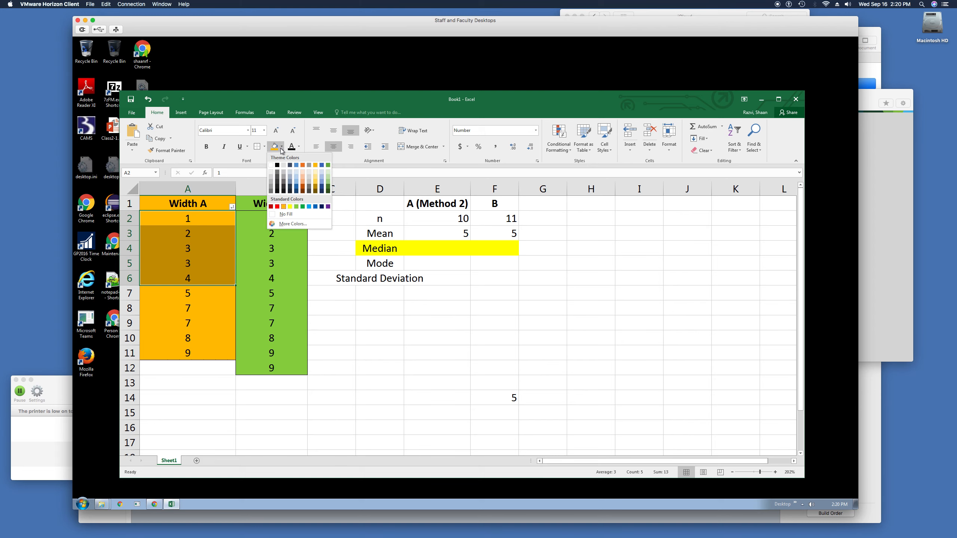
left_click(289, 206)
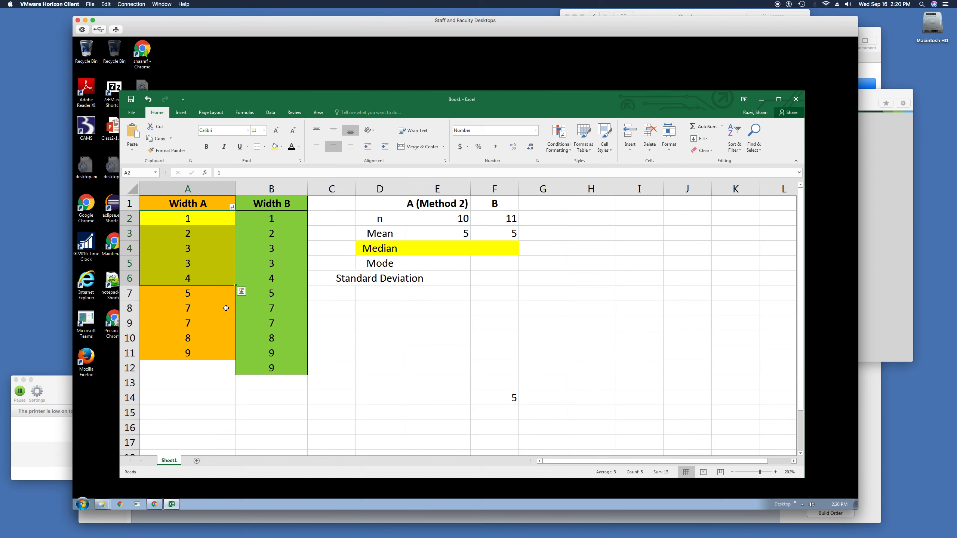
left_click(188, 297)
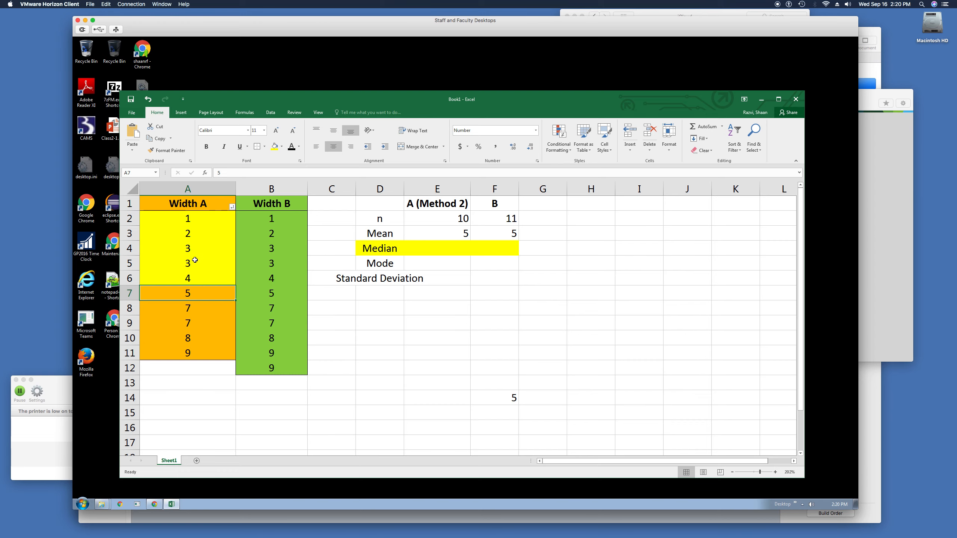
left_click_drag(198, 299, 202, 358)
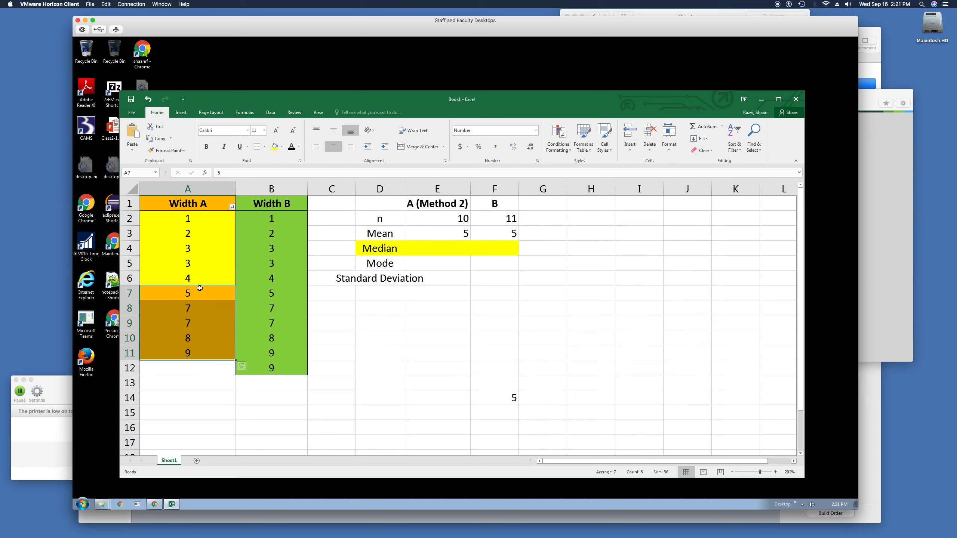
- Compute the median position for Width A in E4 with the formula =(E2+1)/2
left_click(426, 246)
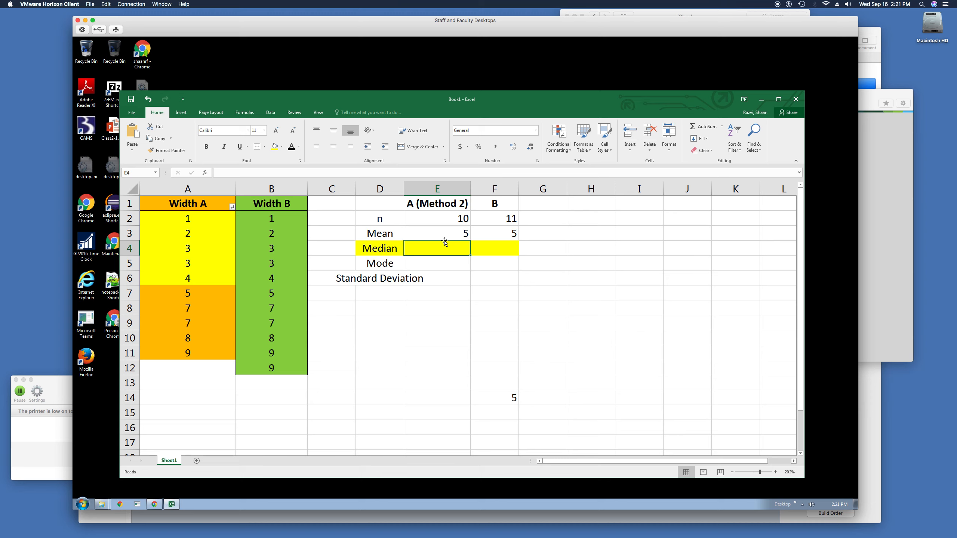
type("=")
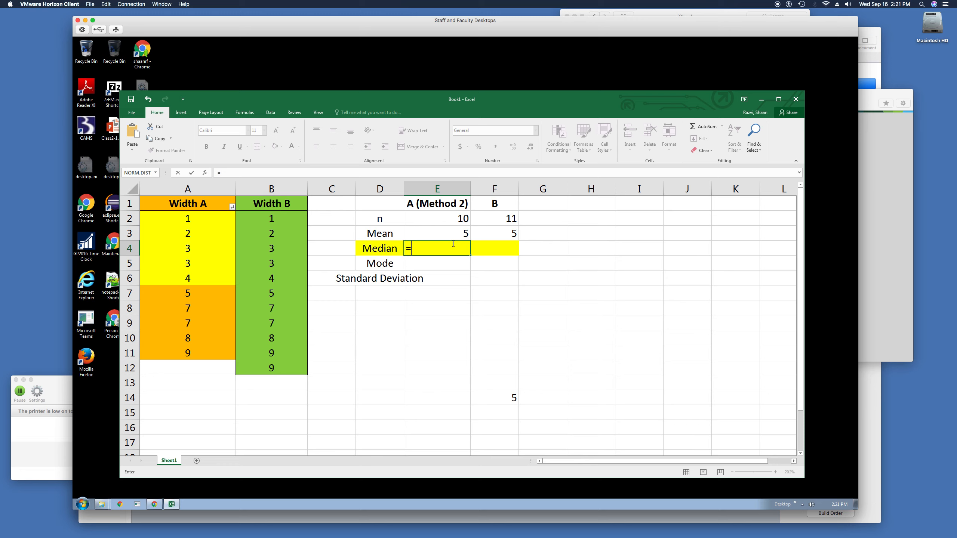
type("(")
left_click(451, 216)
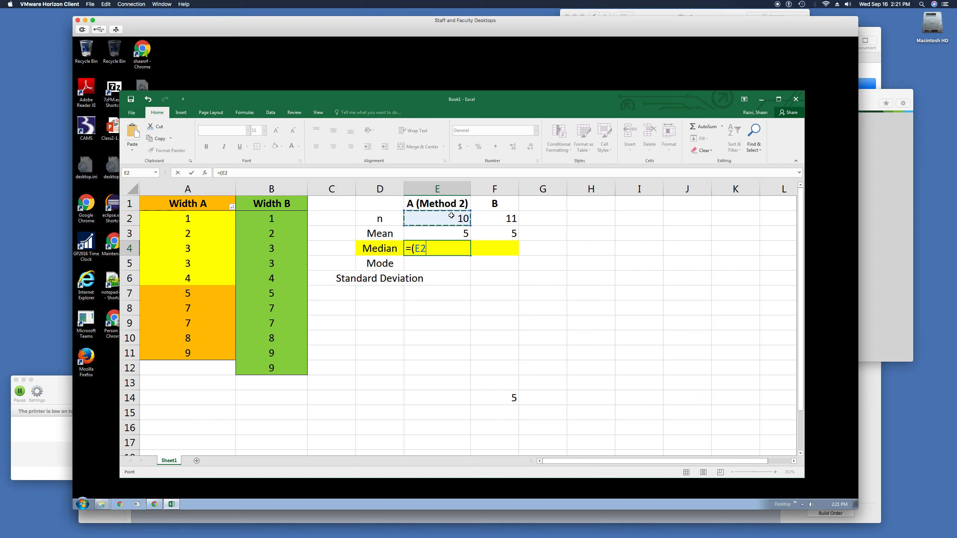
type("+1)/2")
key("Return")
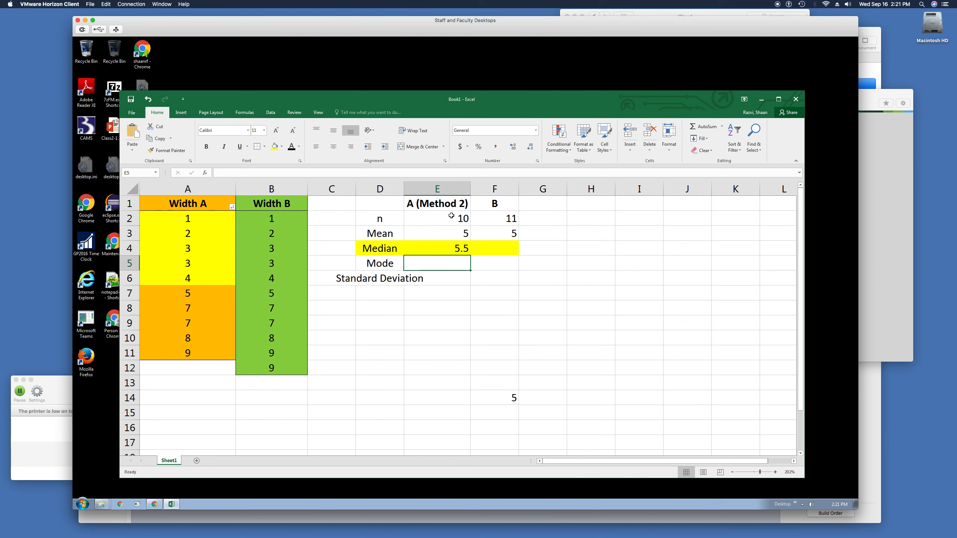
left_click(437, 248)
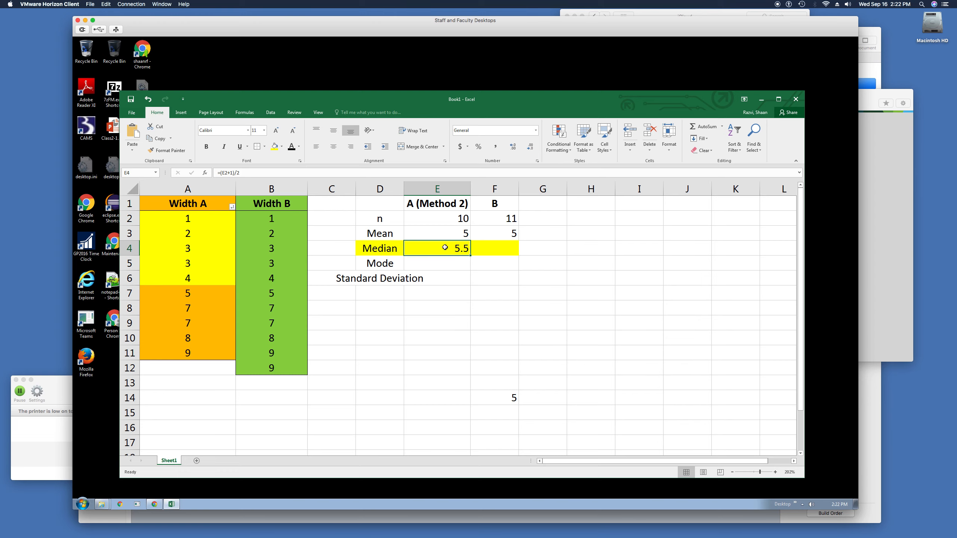
- Count down the Width A values to the two middle ones and fill cells A6:A7 with red
left_click(208, 219)
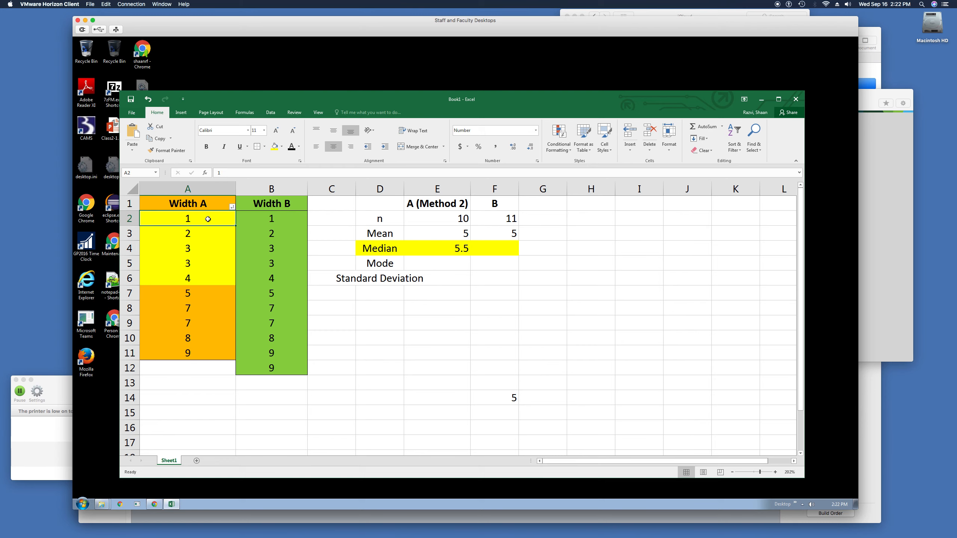
key("Down")
key("Down")
key("Down")
key("Down")
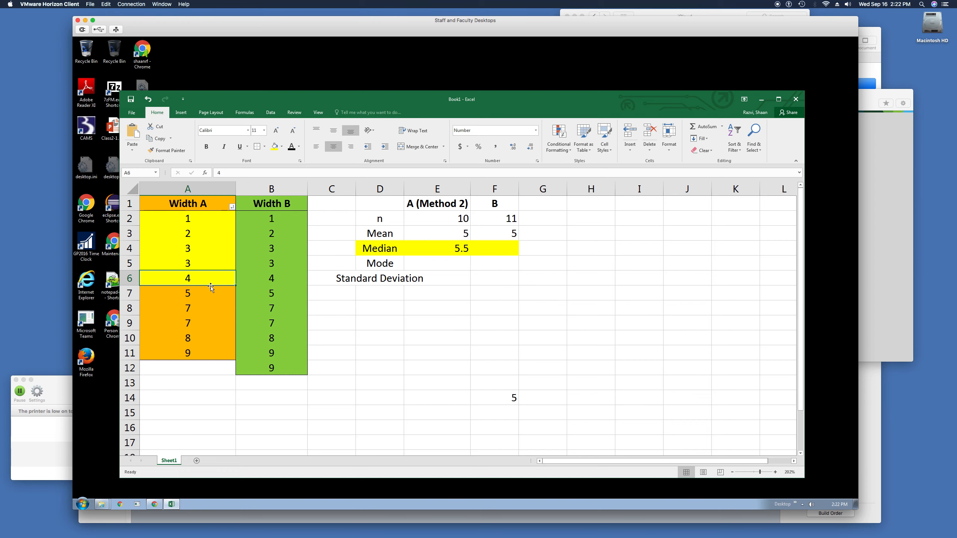
mouse_move(208, 281)
left_mouse_down()
mouse_move(209, 294)
mouse_move(226, 299)
left_mouse_up()
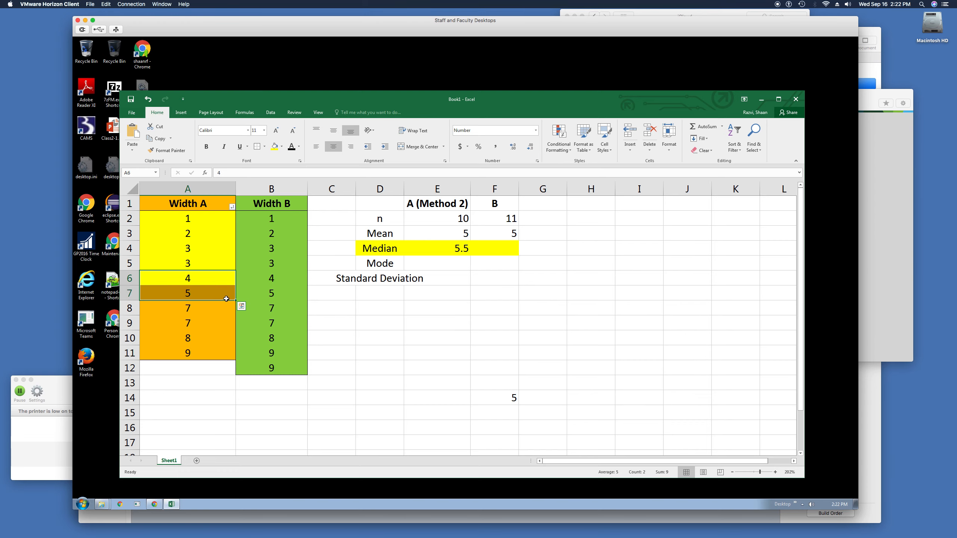
left_click(282, 147)
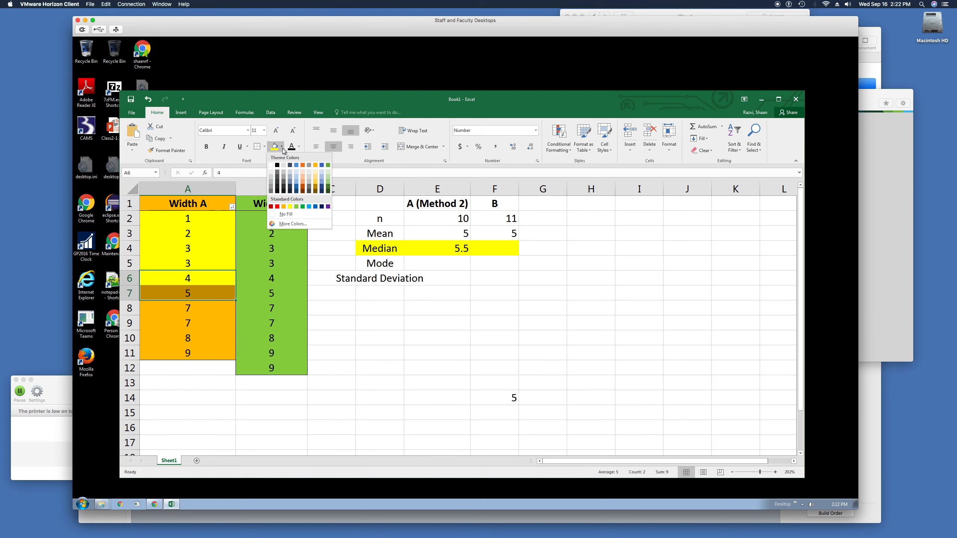
left_click(277, 207)
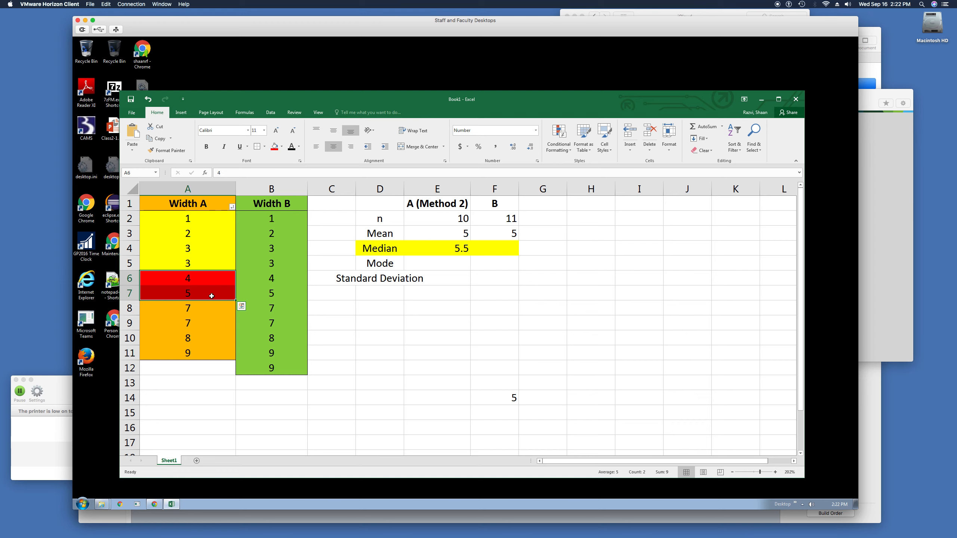
left_click(208, 278)
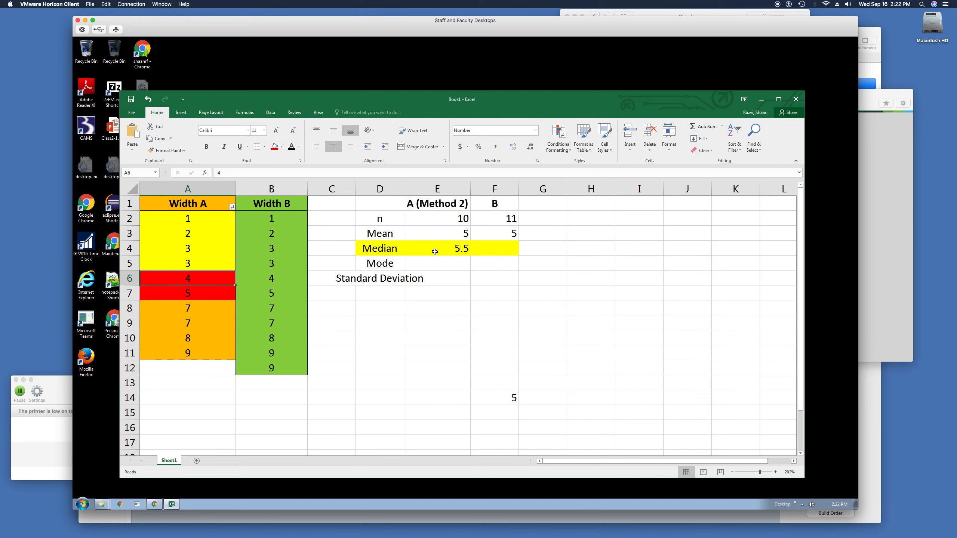
- Move the Mode and Standard Deviation rows from D5:F6 down one row to D6:F7
left_click(454, 249)
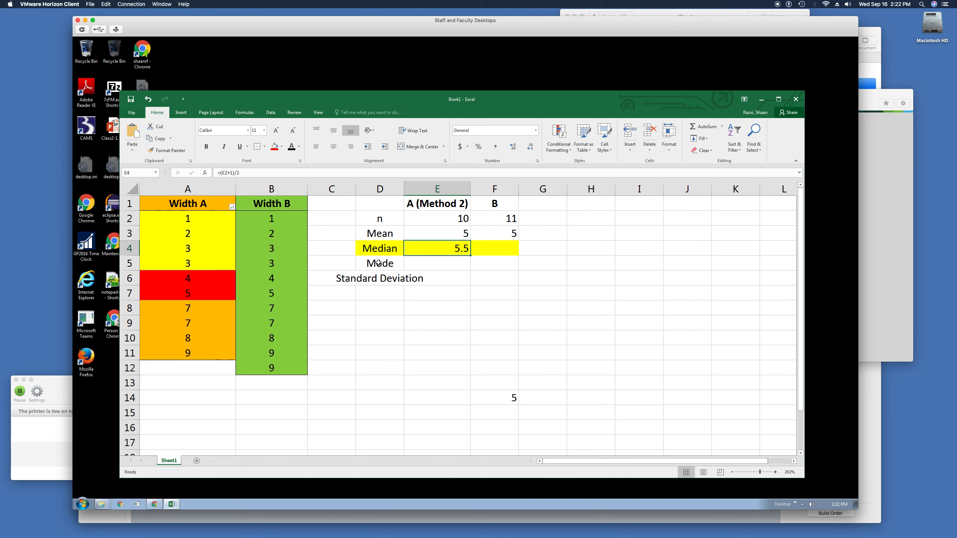
left_click_drag(388, 263, 483, 286)
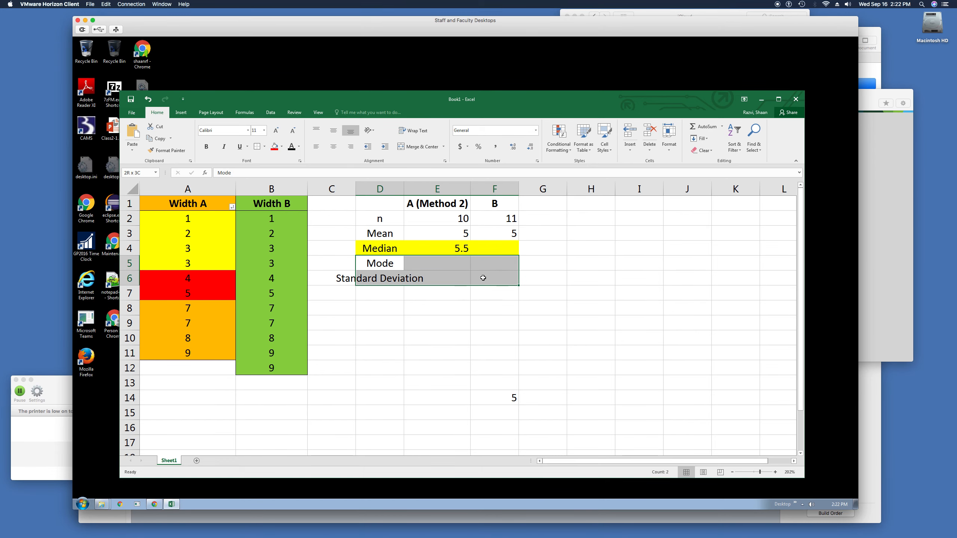
left_click(484, 284)
left_click_drag(384, 263, 473, 301)
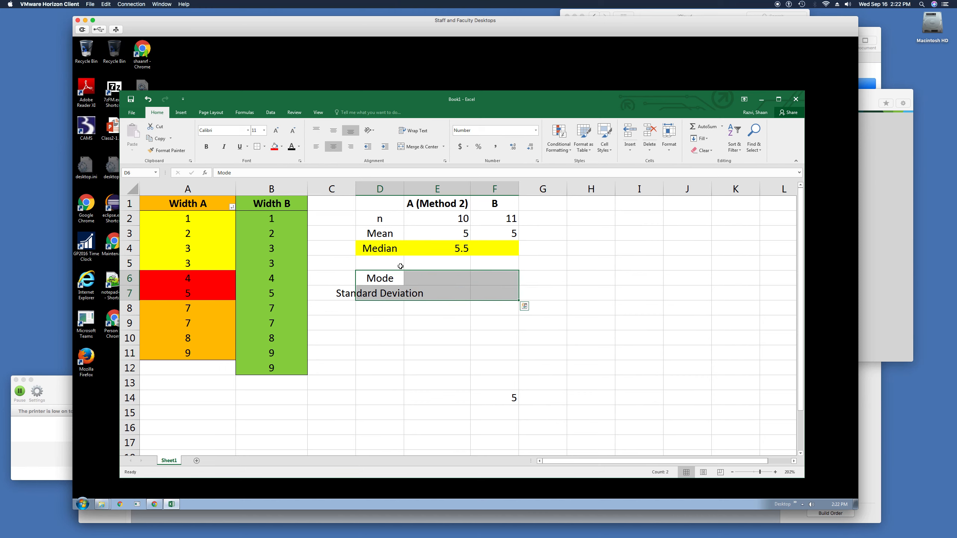
- Enter the label "Median Value" in D5 and widen column D to fit it
left_click(394, 264)
type("M")
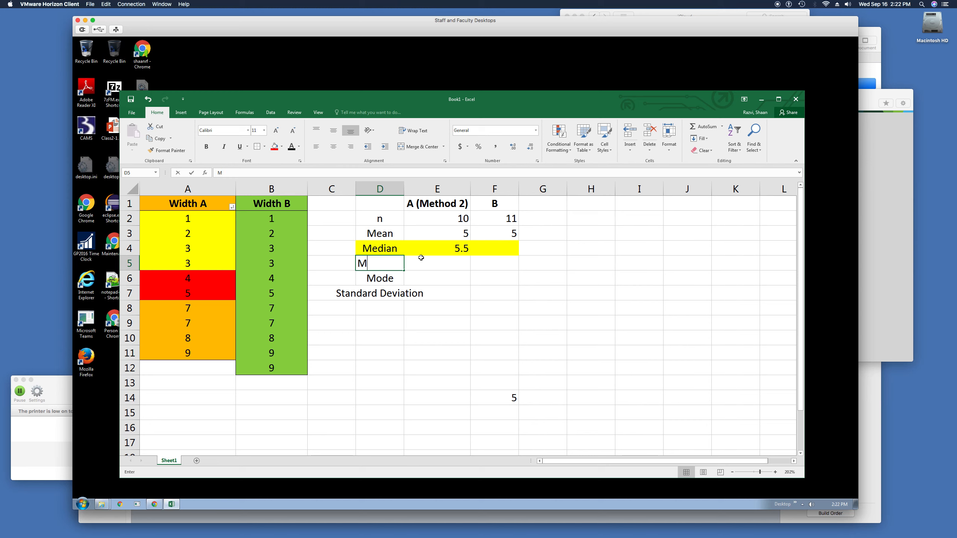
type("edian Val")
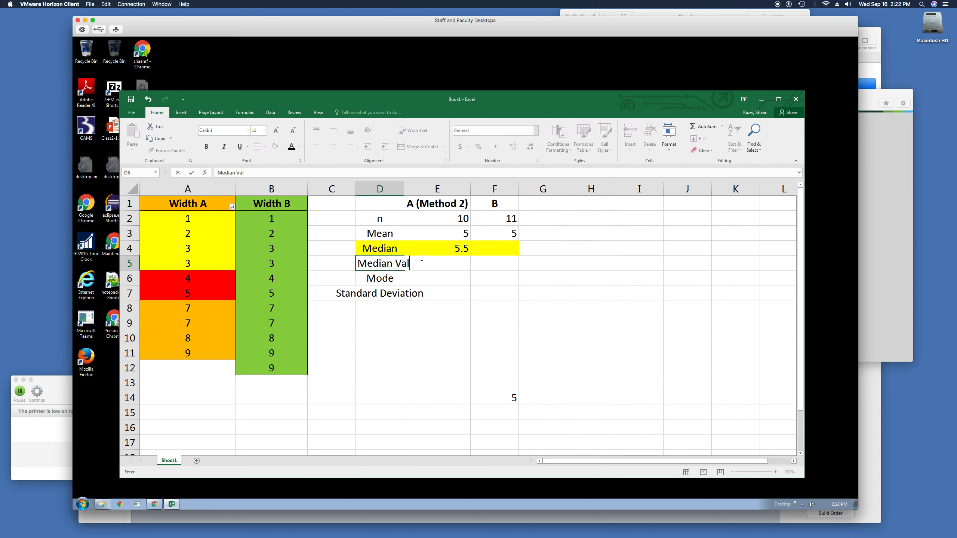
type("ue")
left_click(421, 258)
left_click_drag(404, 188, 424, 187)
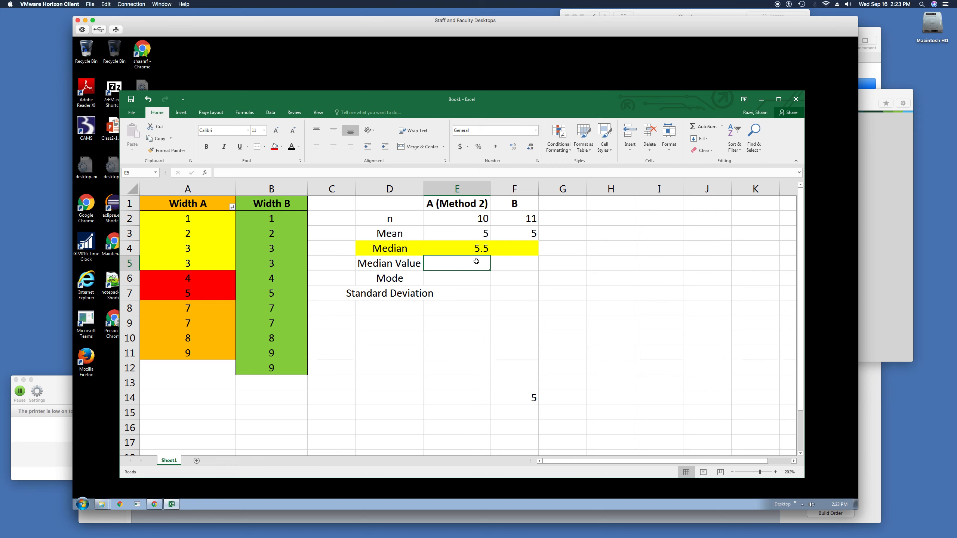
- Calculate the Width A median value in E5 with the formula =(4+5)/2
type("=")
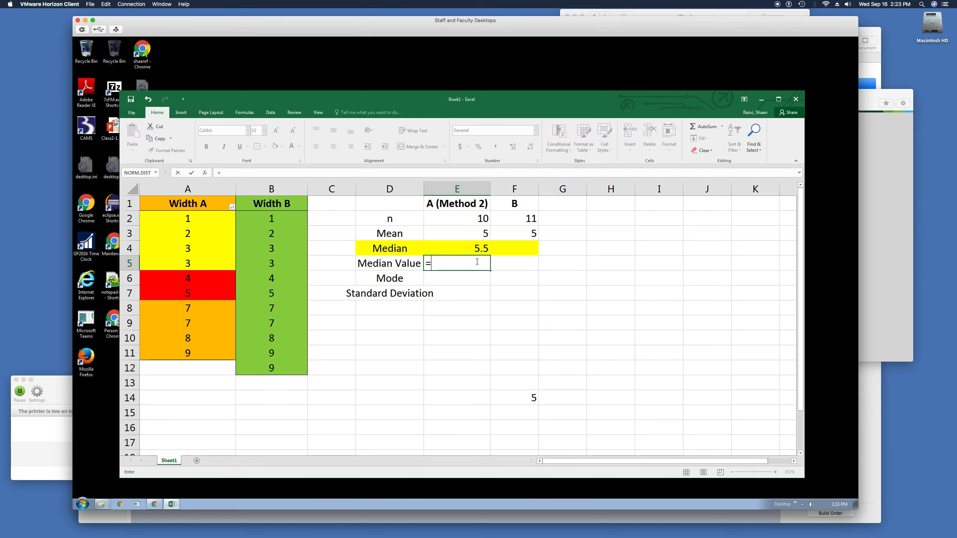
type("(4+5)/2")
key("Return")
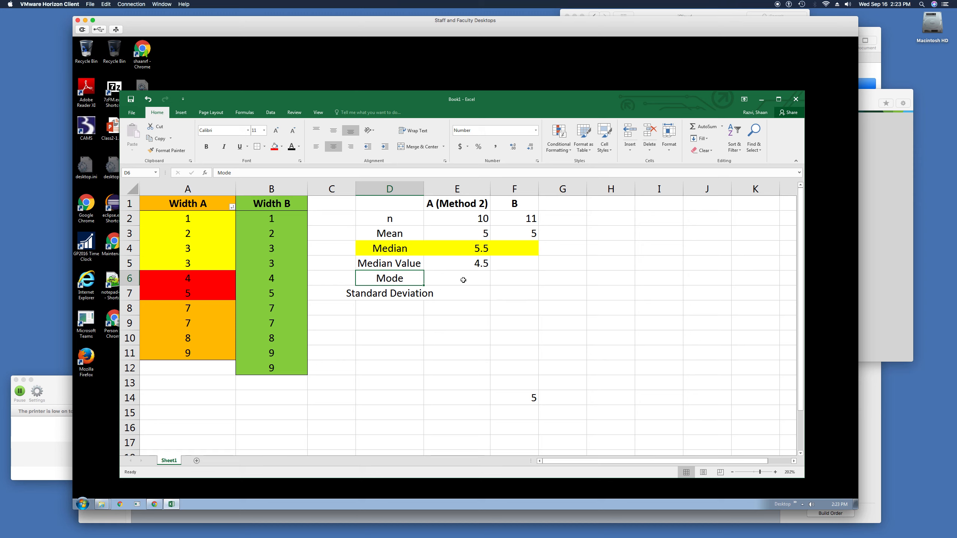
left_click(462, 266)
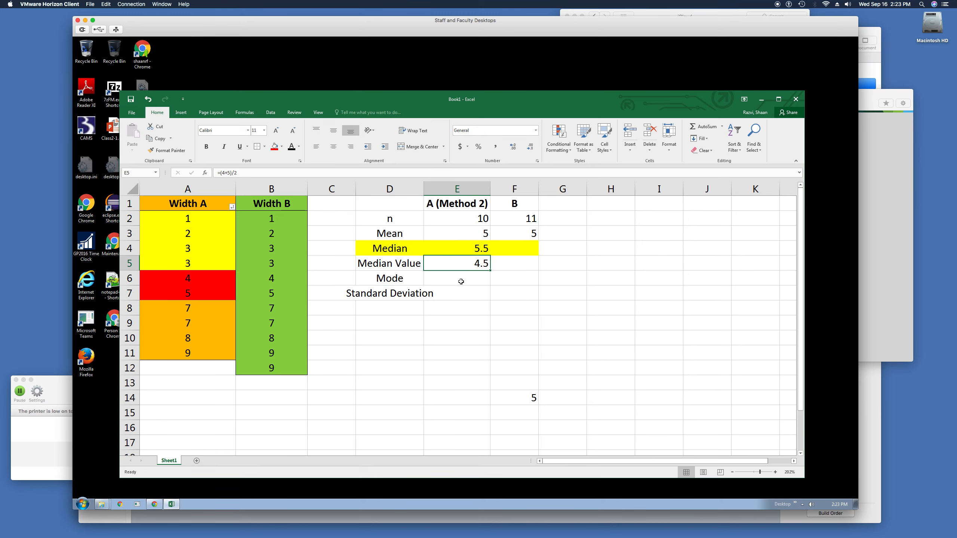
- Fill the first five Width B values, cells B2:B6, with yellow
left_click(513, 248)
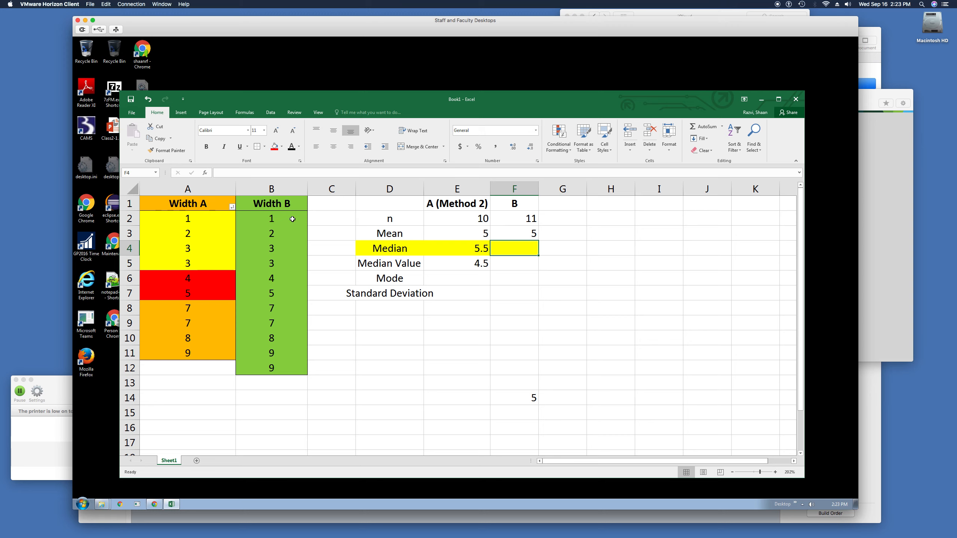
left_click_drag(292, 218, 294, 283)
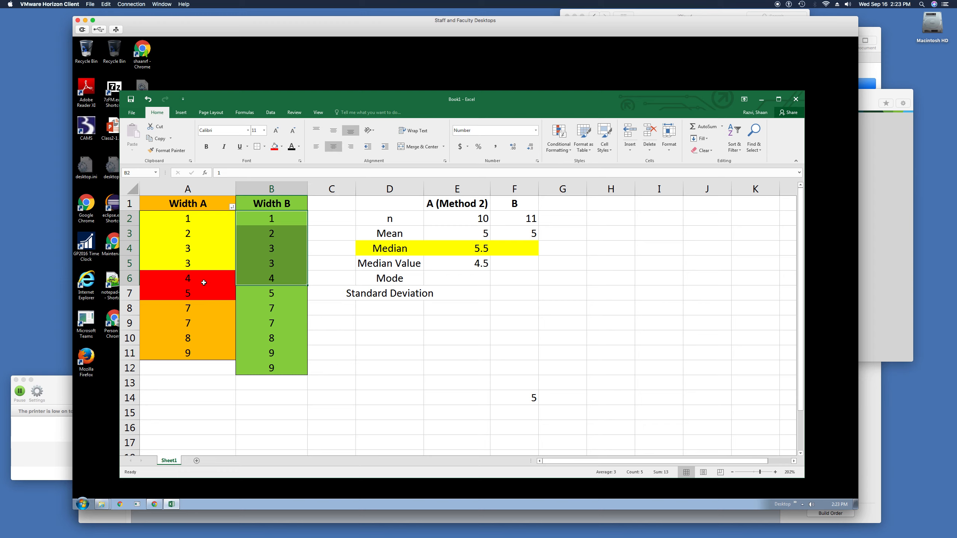
left_click(465, 264)
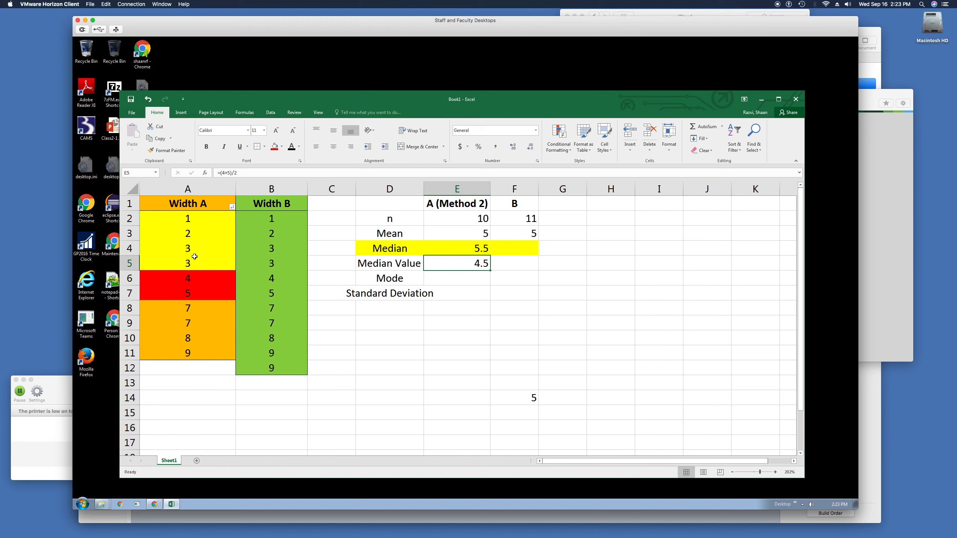
left_click_drag(283, 224, 280, 275)
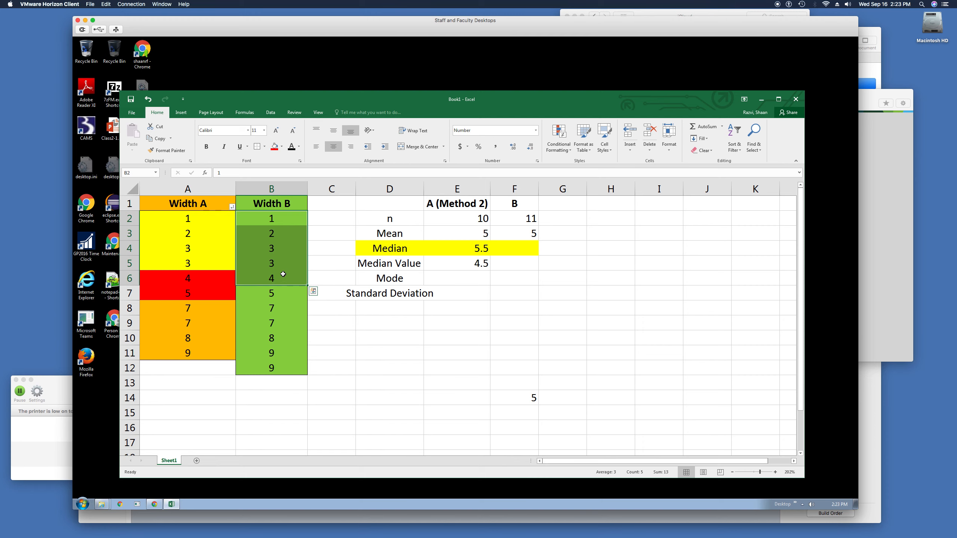
left_click(281, 147)
left_click(290, 206)
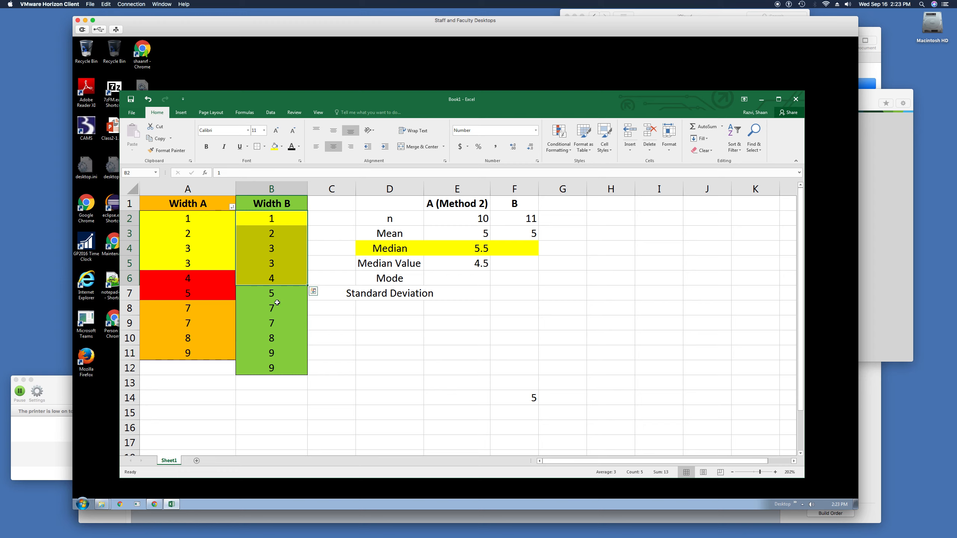
- Fill the last five Width B values, B8:B12, with orange and the middle value in B7 with red
left_click_drag(274, 369, 273, 309)
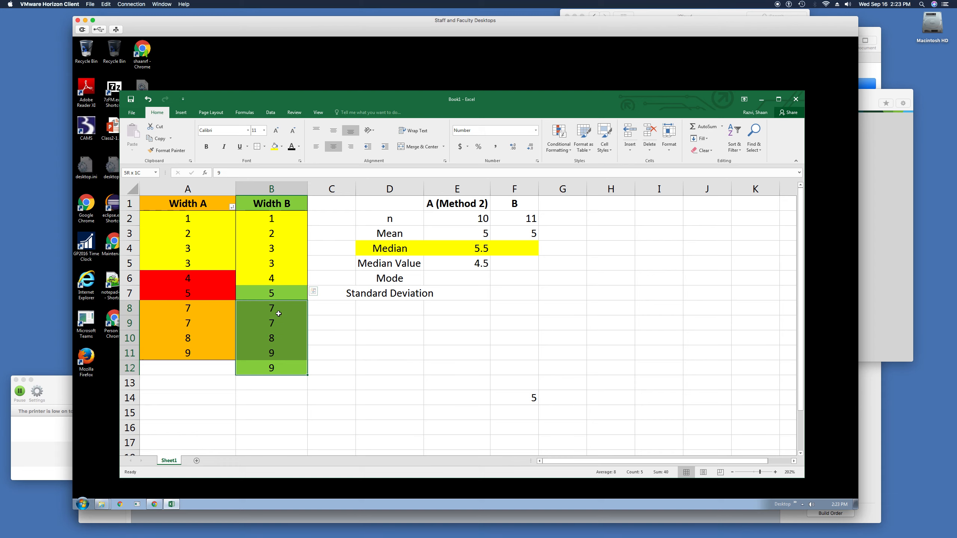
left_click(281, 146)
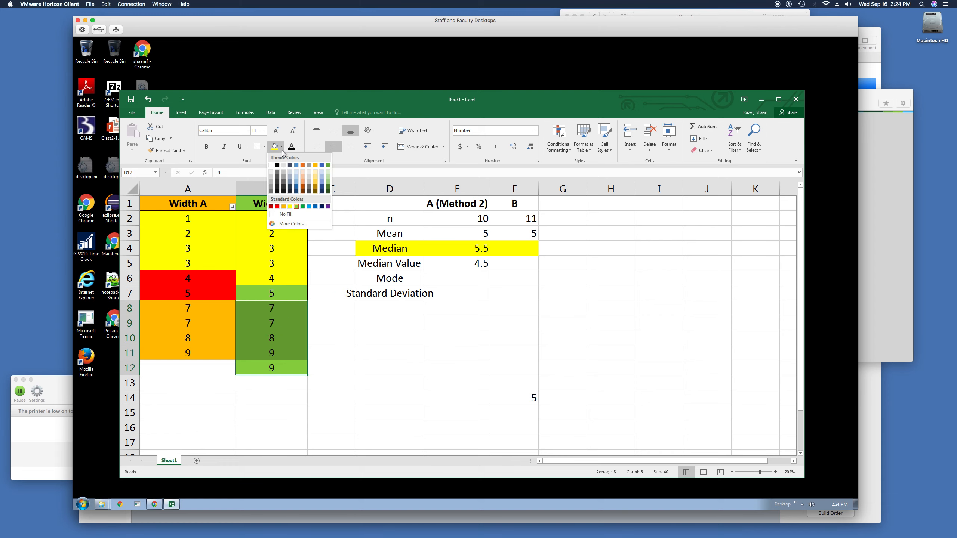
left_click(283, 207)
left_click(260, 296)
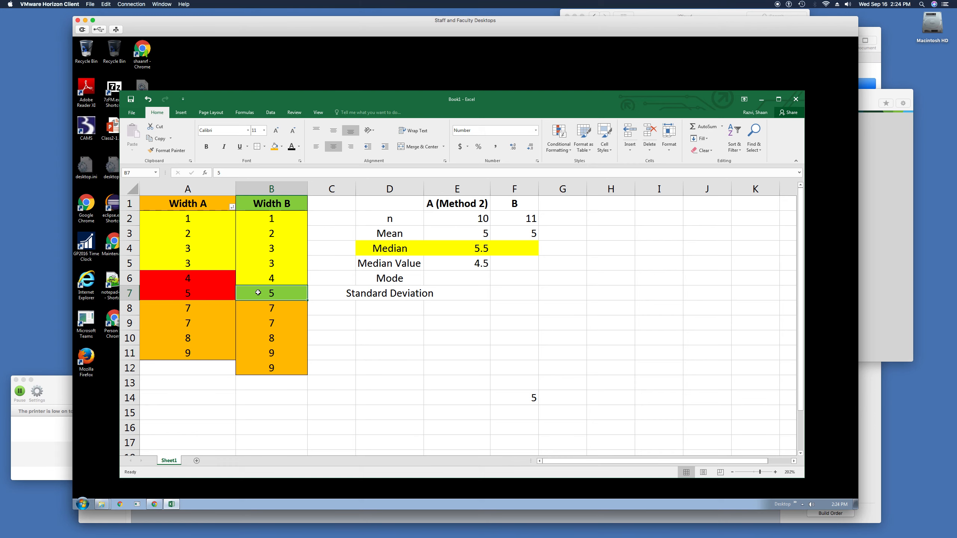
left_click(281, 147)
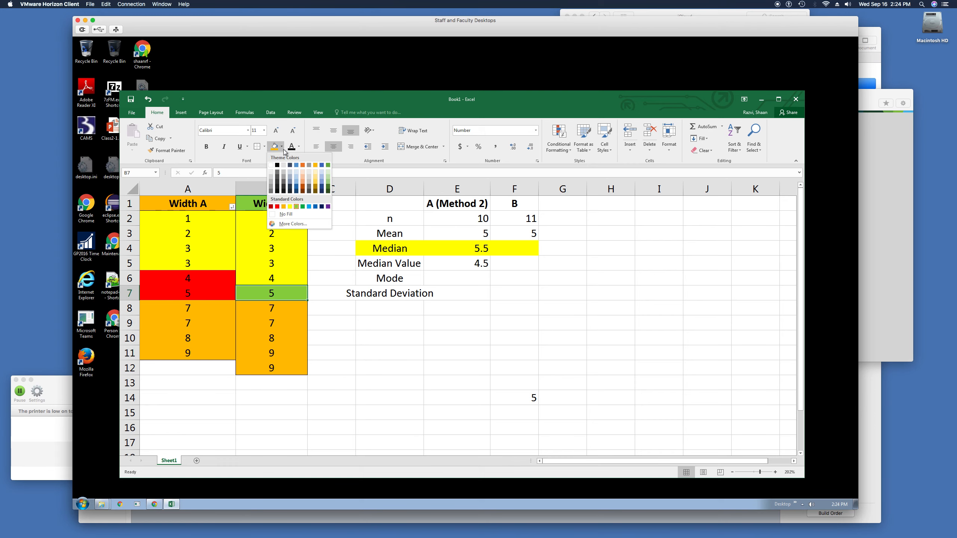
left_click(277, 206)
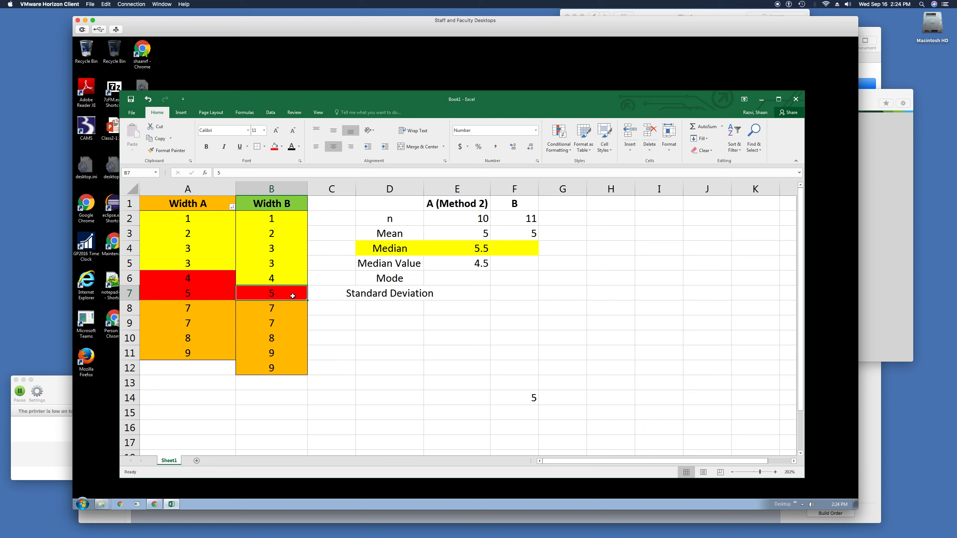
- Step through the Width B values one by one from B2 down to the red middle cell B7
left_click(510, 248)
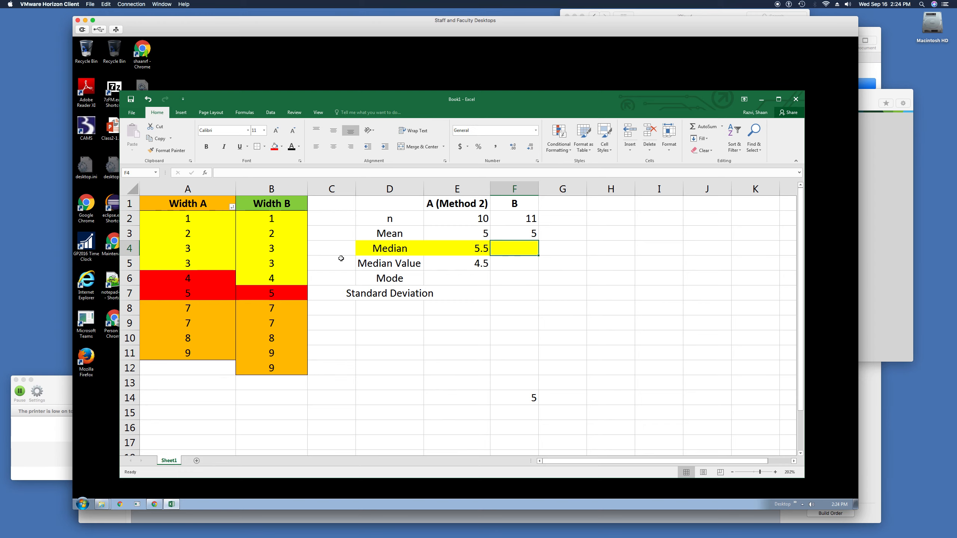
left_click(288, 216)
left_click(285, 233)
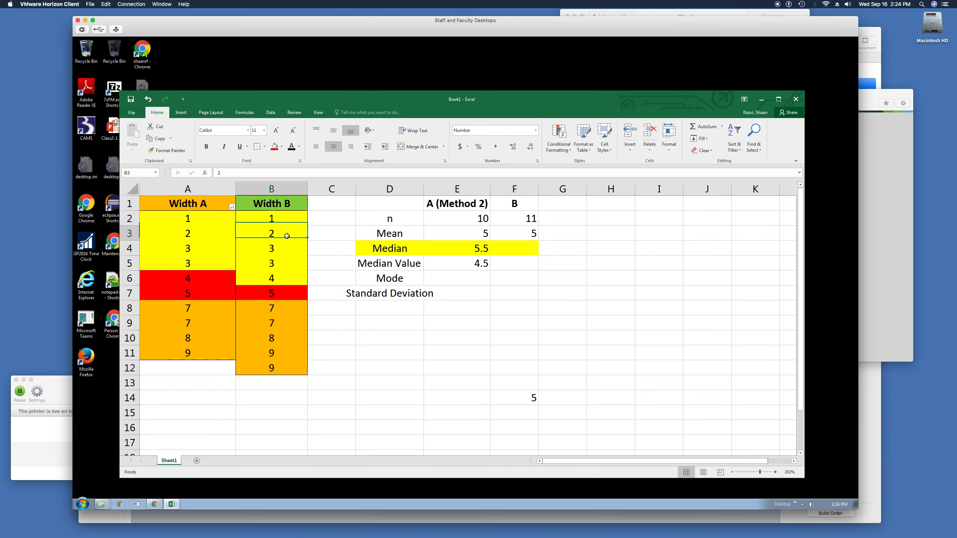
left_click(287, 246)
left_click(288, 265)
left_click(288, 279)
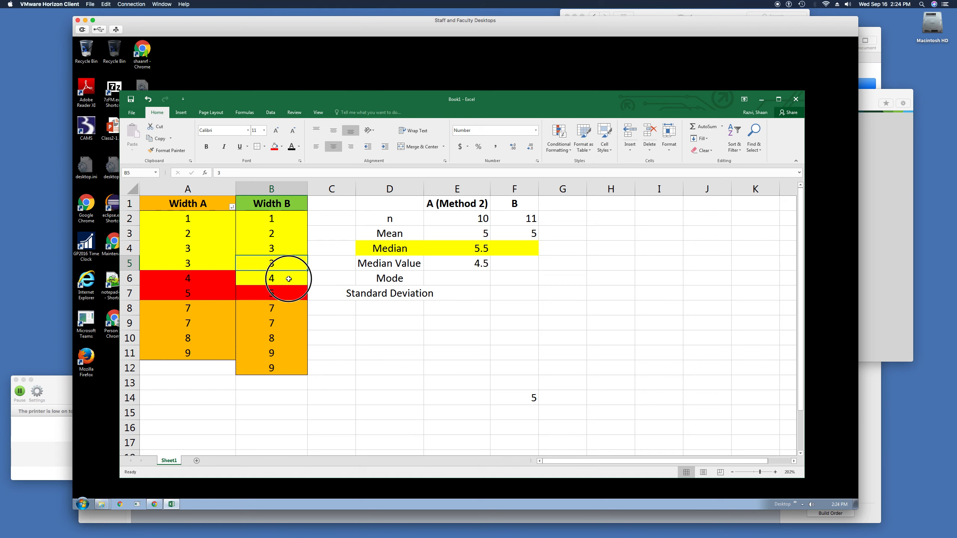
left_click(291, 293)
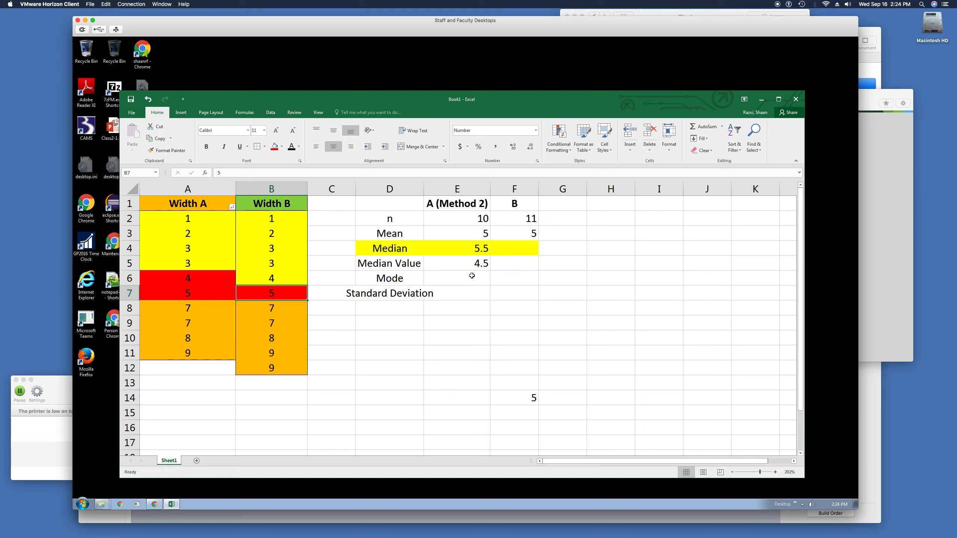
- Calculate the Width B median position in F4 with the formula =(F2+1)/2
left_click(530, 250)
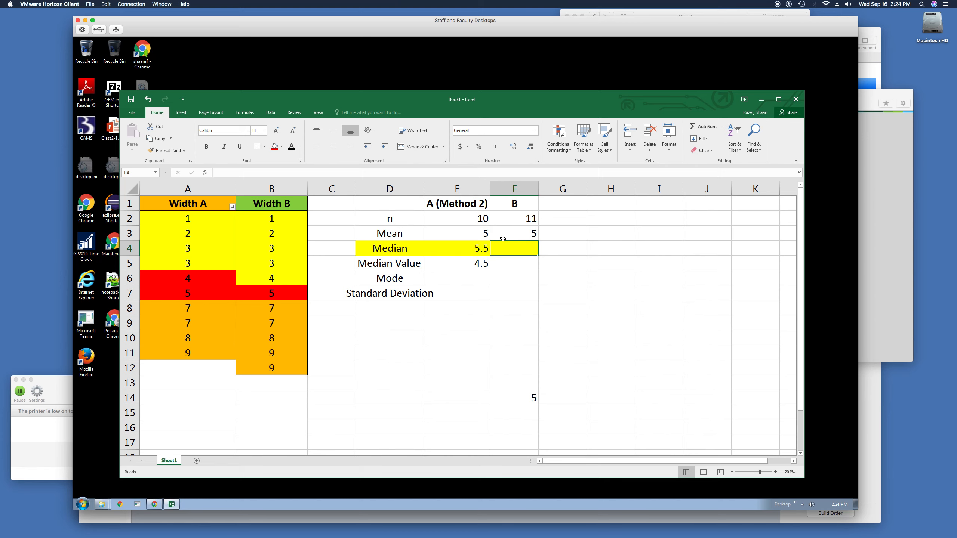
type("=")
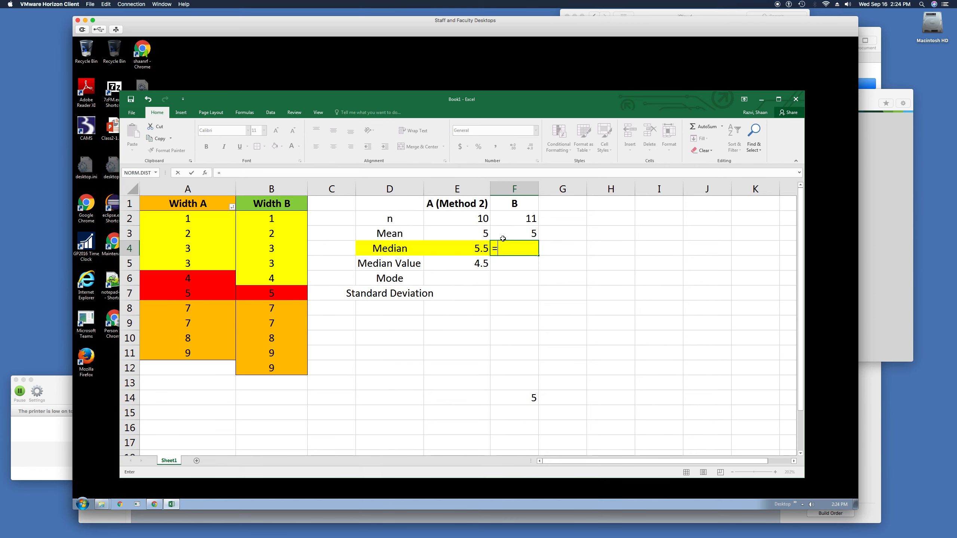
type("(")
left_click(515, 220)
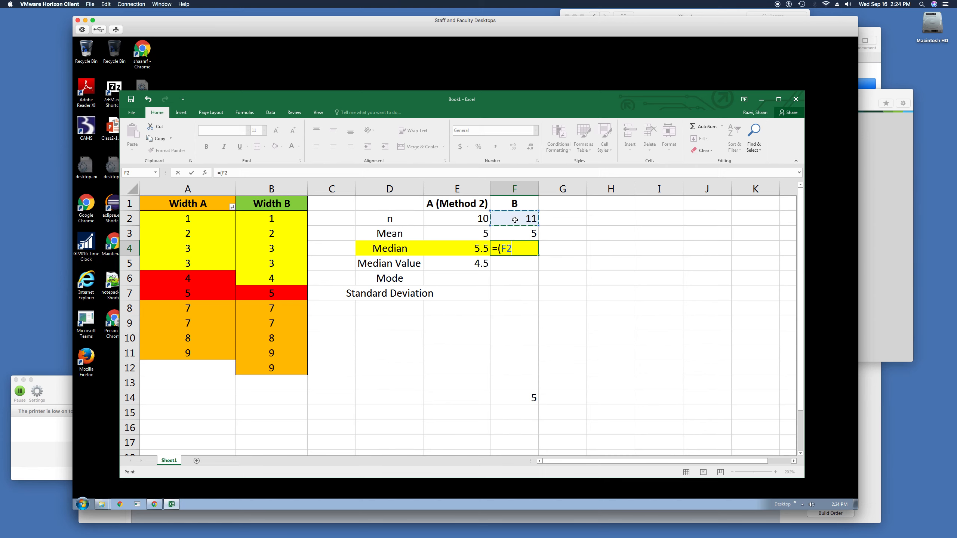
type("+1_")
type("/2")
key("Return")
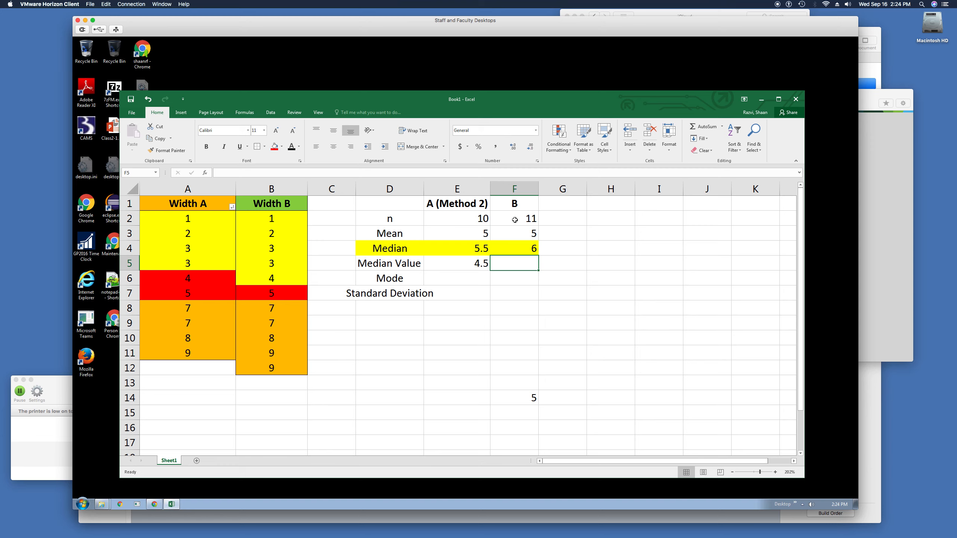
left_click(513, 246)
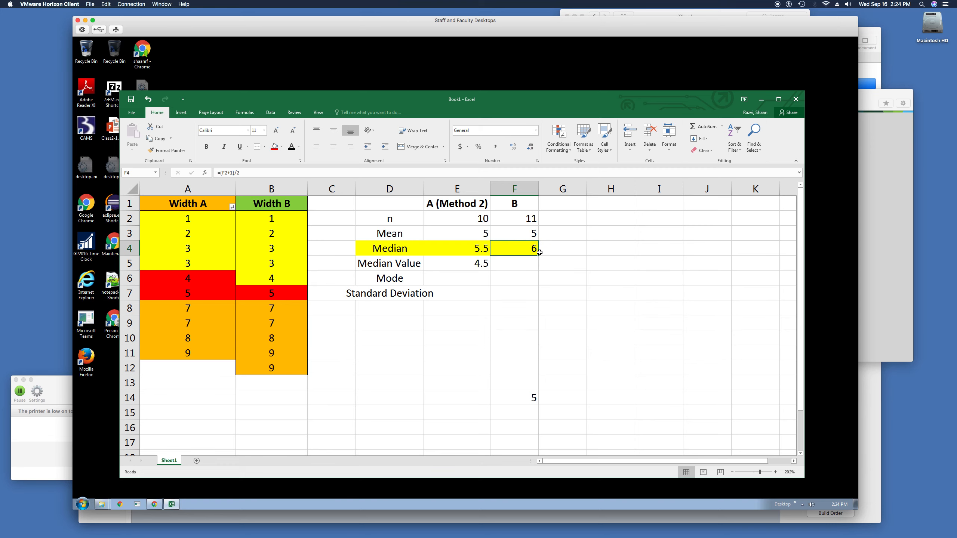
- Count down the Width B values to the sixth one in B7 and enter 5 as the median value in F5
left_click(272, 218)
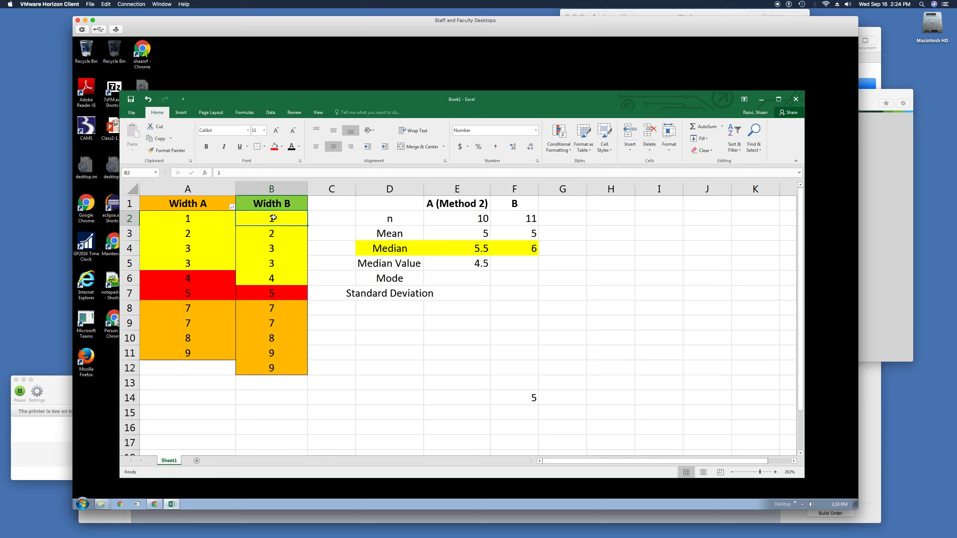
key("Down")
key("Down")
key("Down")
key("Down")
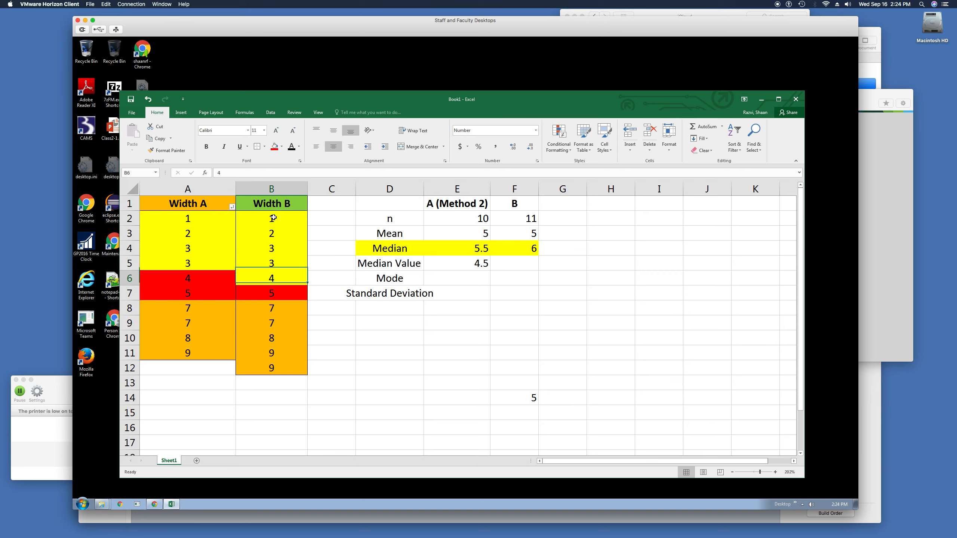
key("Down")
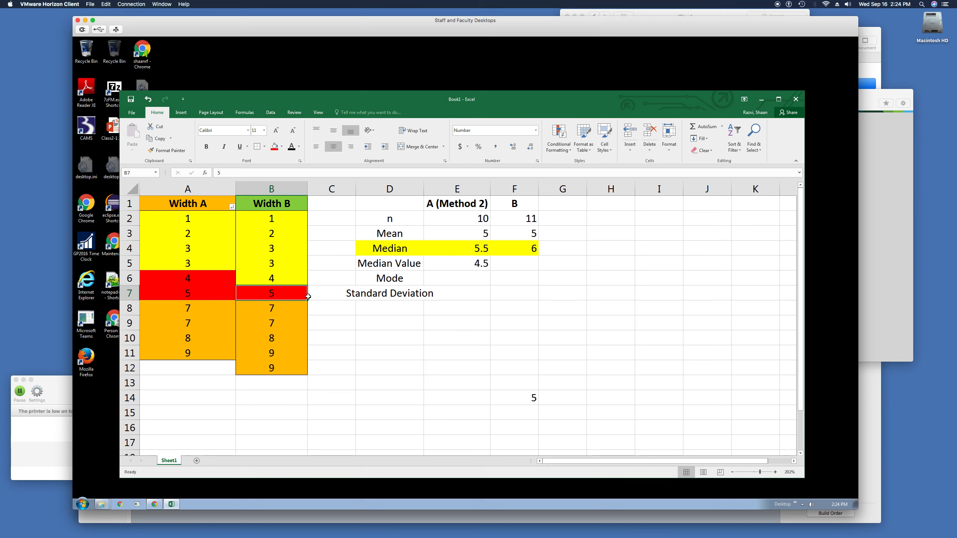
left_click(513, 262)
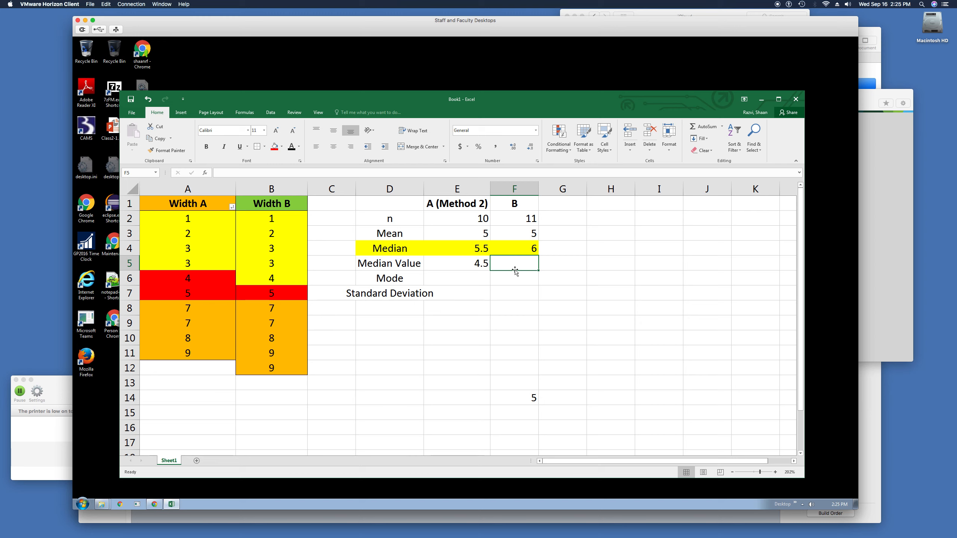
type("5")
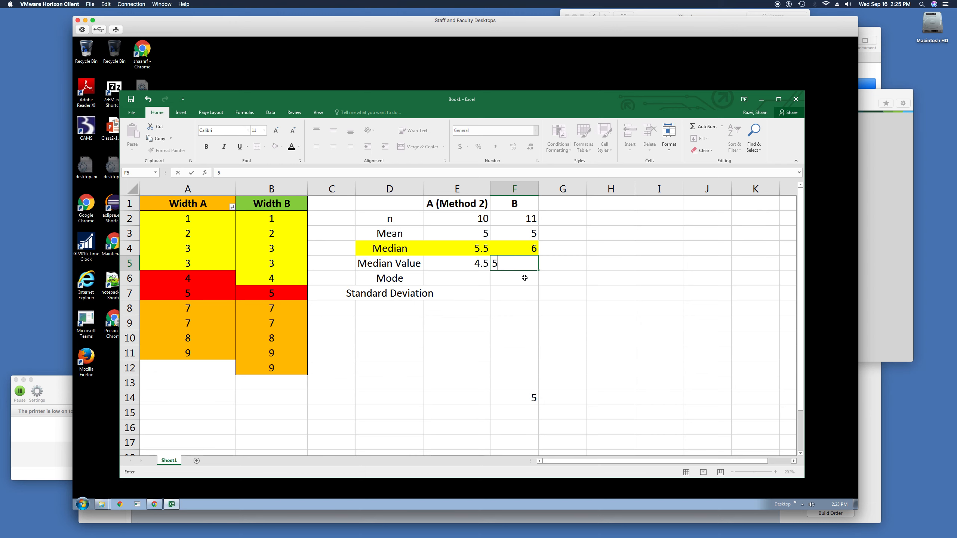
key("Return")
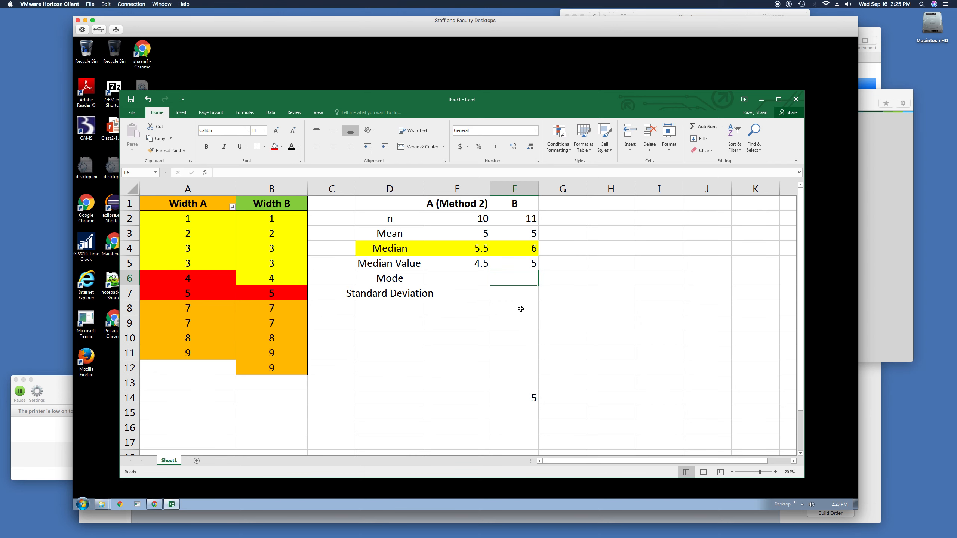